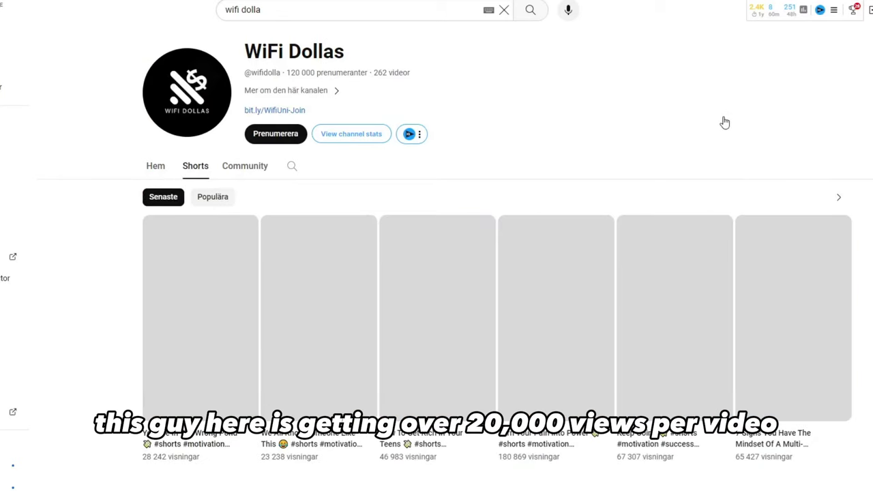
# Step: Scroll further down the WiFi Dollas Shorts grid to see more videos
pyautogui.scroll(-6, 496, 273)
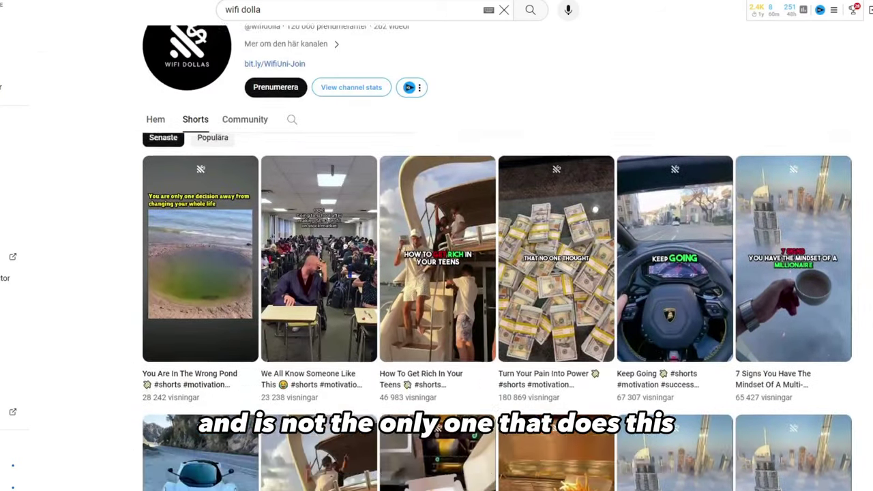
pyautogui.scroll(-15, 496, 273)
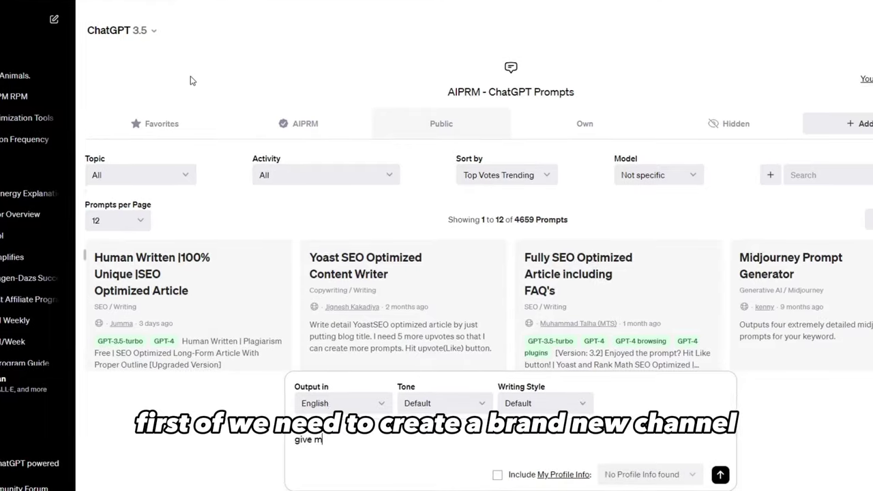
# Step: Ask ChatGPT for a simple YouTube channel name about ChatGPT prompts to make money online
pyautogui.write('e a name for my you')
pyautogui.write('tube channel about chatgpt prompts to m')
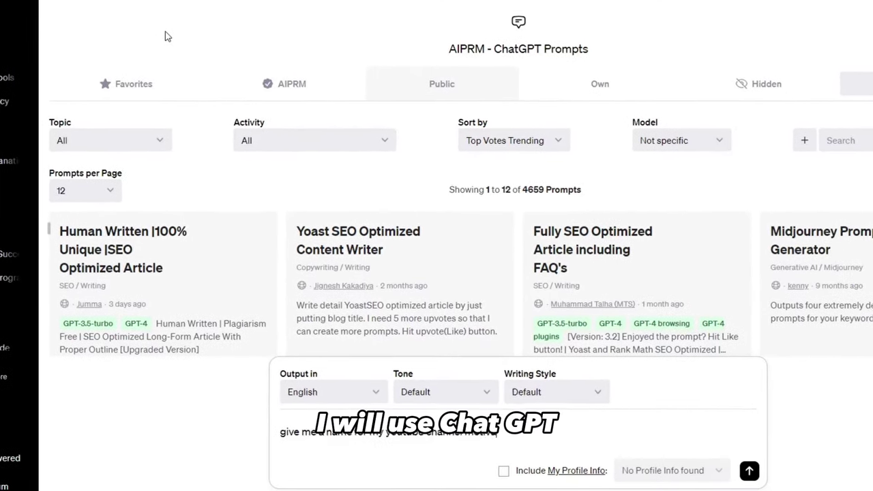
pyautogui.write('ake money online, make it simple')
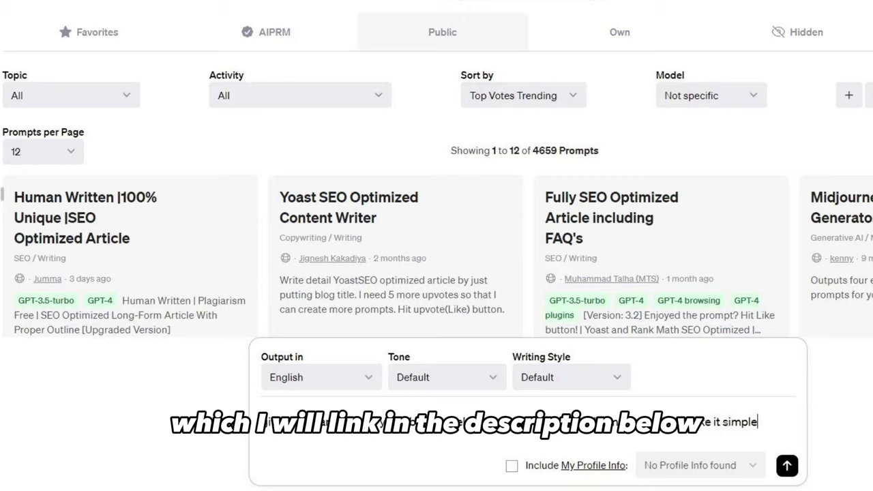
pyautogui.press('Return')
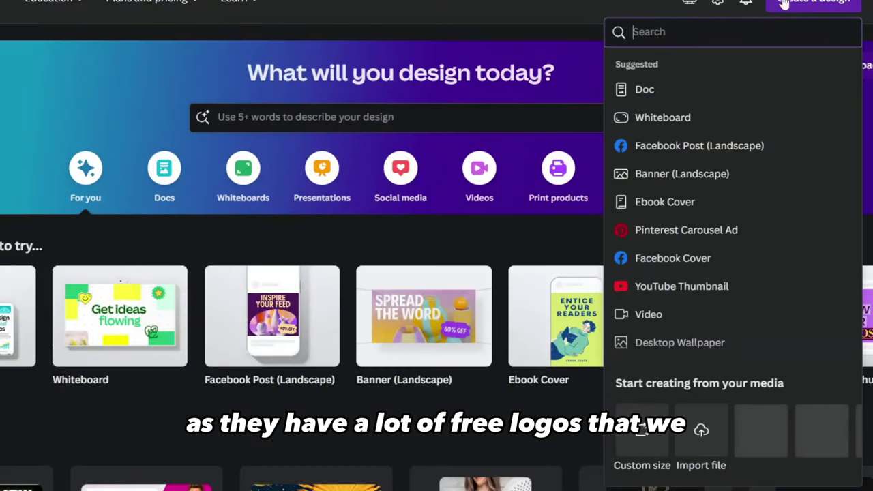
# Step: Create a 1000 × 1000 px custom design with a black page background
pyautogui.click(644, 431)
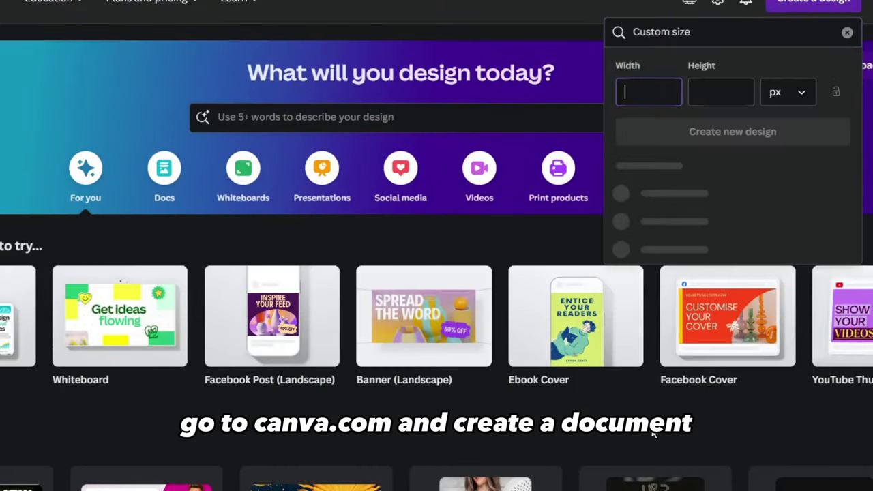
pyautogui.write('100')
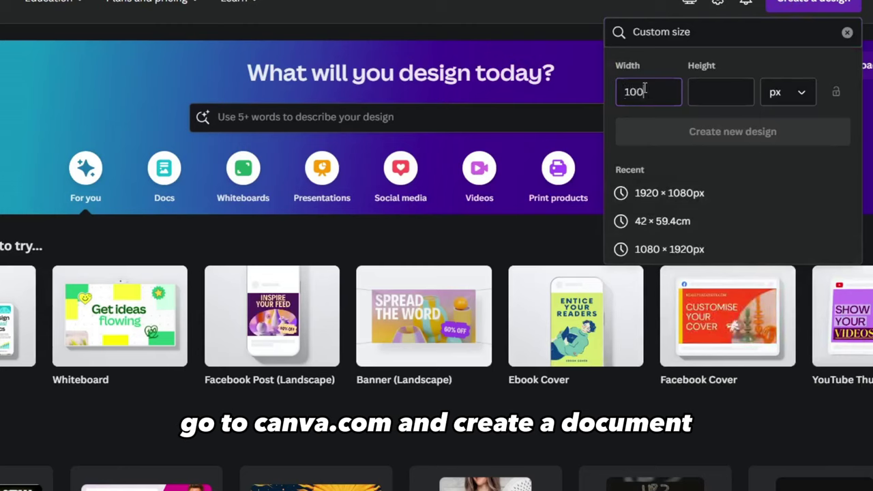
pyautogui.write('0')
pyautogui.click(710, 93)
pyautogui.write('100')
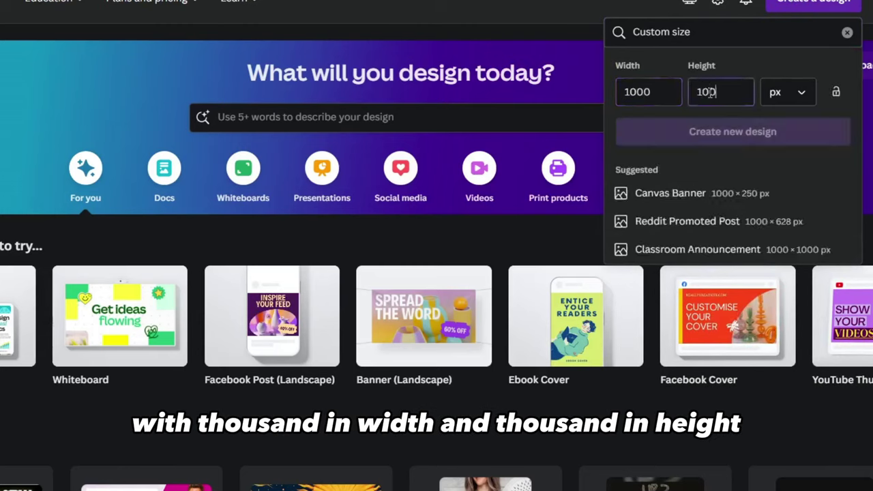
pyautogui.write('0')
pyautogui.click(732, 131)
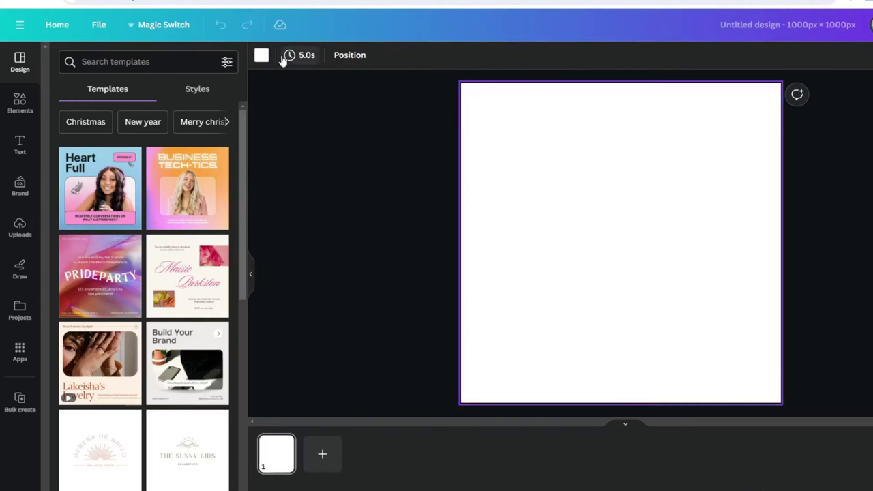
pyautogui.click(261, 55)
pyautogui.click(61, 212)
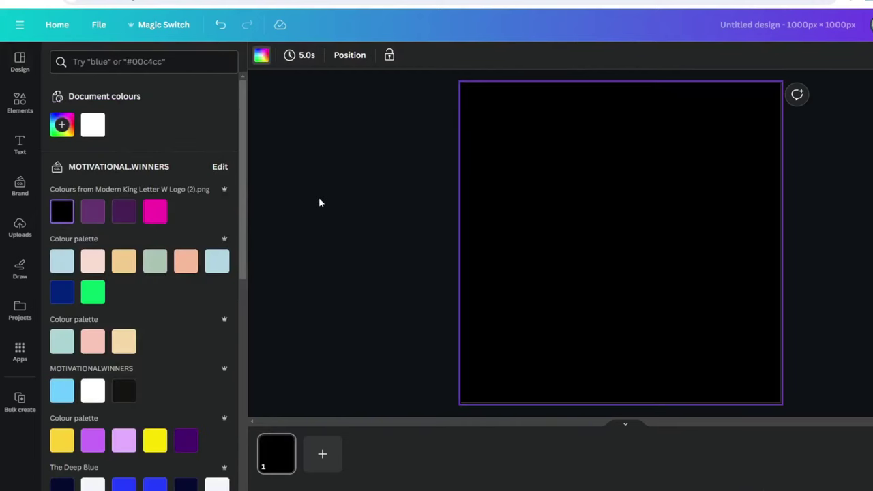
# Step: Search the Elements graphics for 'p logo' and add a P logo to the page
pyautogui.click(19, 102)
pyautogui.click(104, 60)
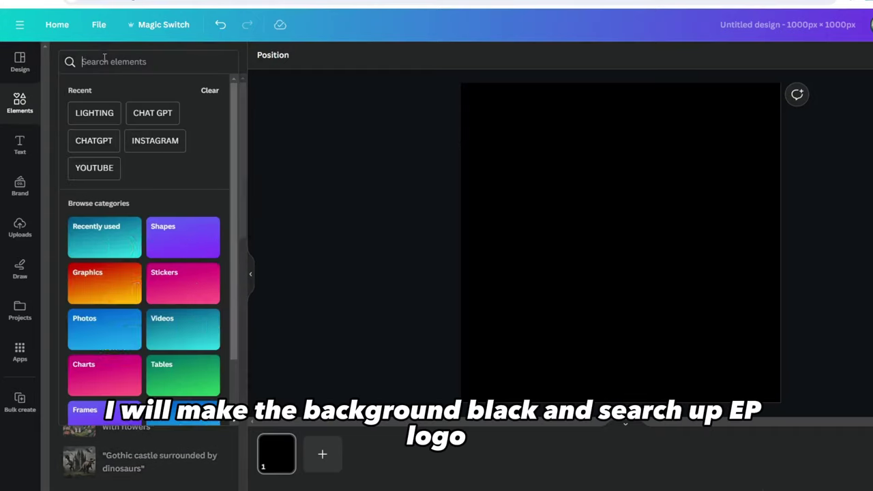
pyautogui.write('p logo')
pyautogui.press('Return')
pyautogui.click(107, 90)
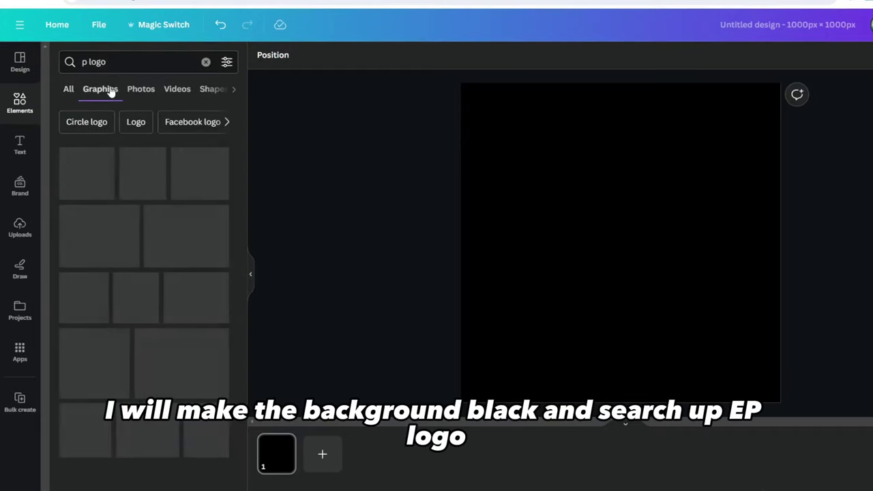
pyautogui.click(77, 353)
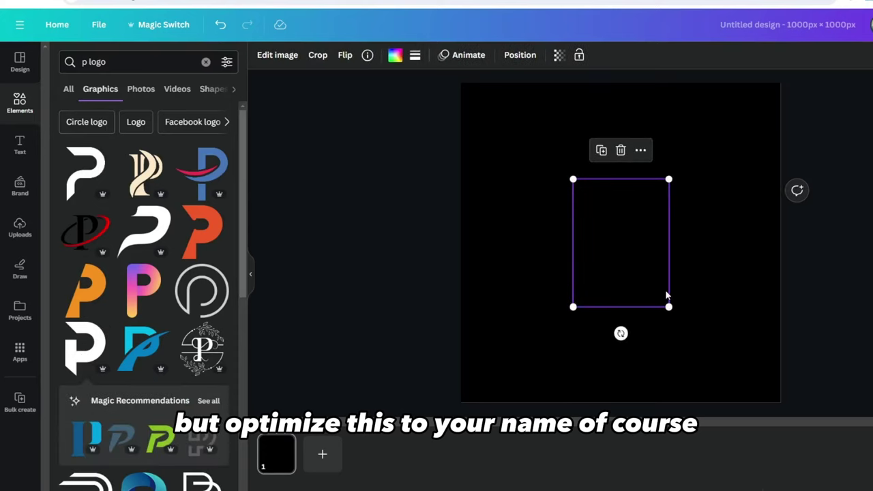
# Step: Recolour the P logo pure white and enlarge it
pyautogui.click(394, 55)
pyautogui.click(61, 124)
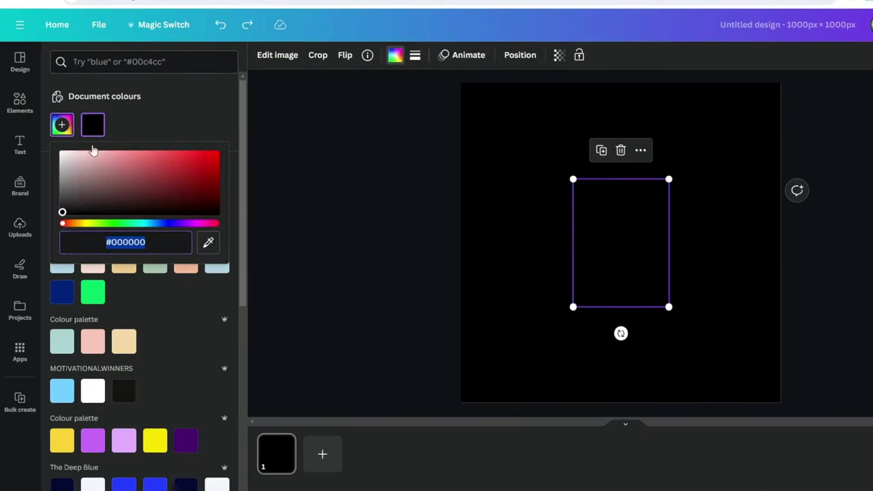
pyautogui.click(62, 154)
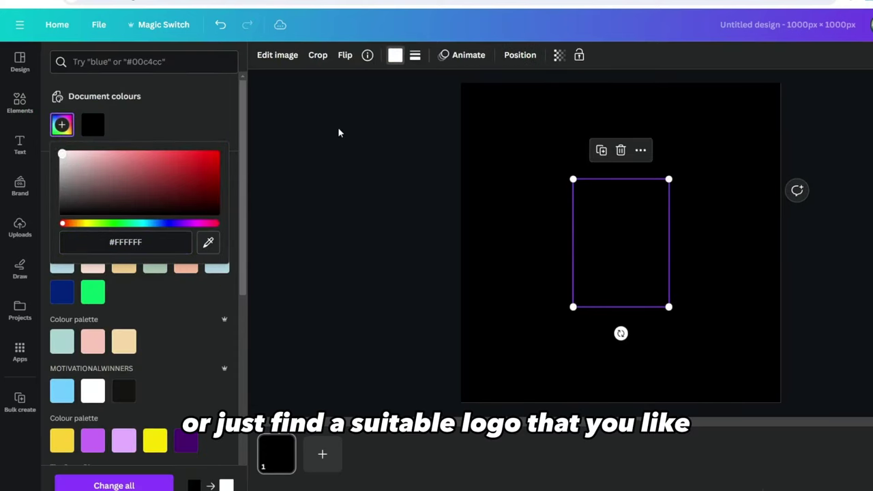
pyautogui.press('Escape')
pyautogui.click(788, 253)
pyautogui.click(653, 298)
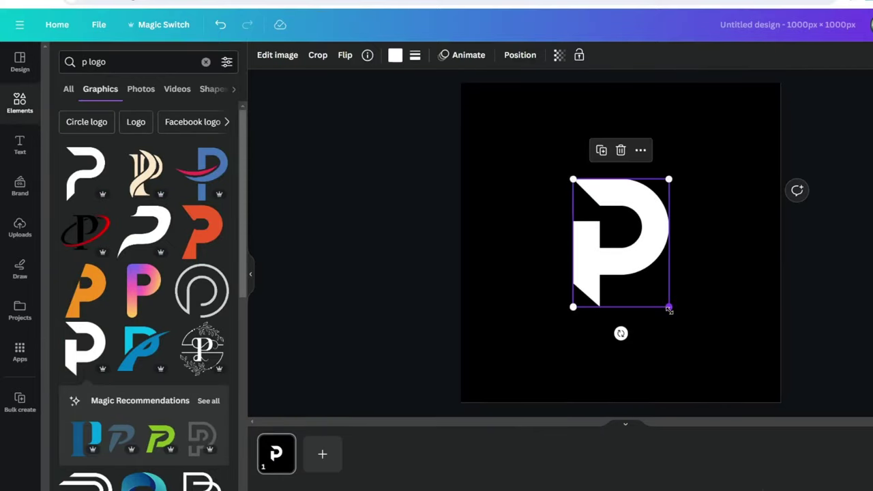
pyautogui.moveTo(669, 308); pyautogui.dragTo(653, 288)
# Step: Set the banner's custom size to 2560 wide by 1400 high
pyautogui.click(740, 202)
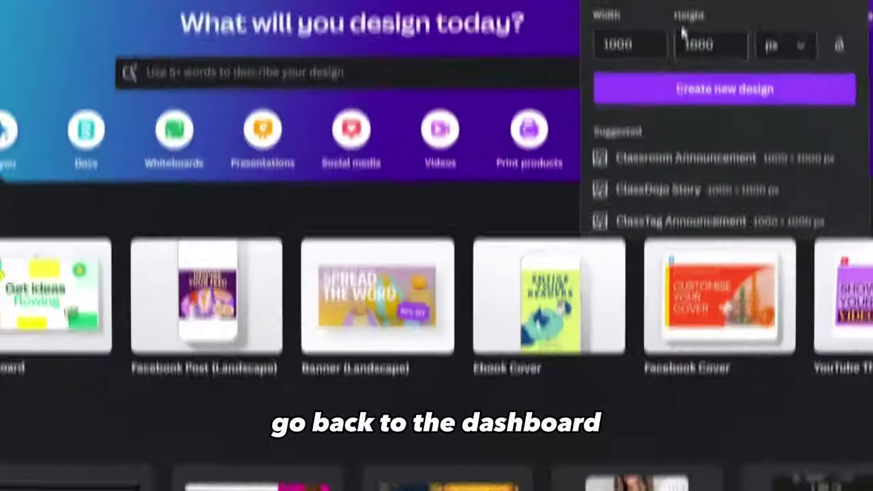
pyautogui.press('BackSpace')
pyautogui.press('BackSpace')
pyautogui.press('BackSpace')
pyautogui.press('BackSpace')
pyautogui.write('2560')
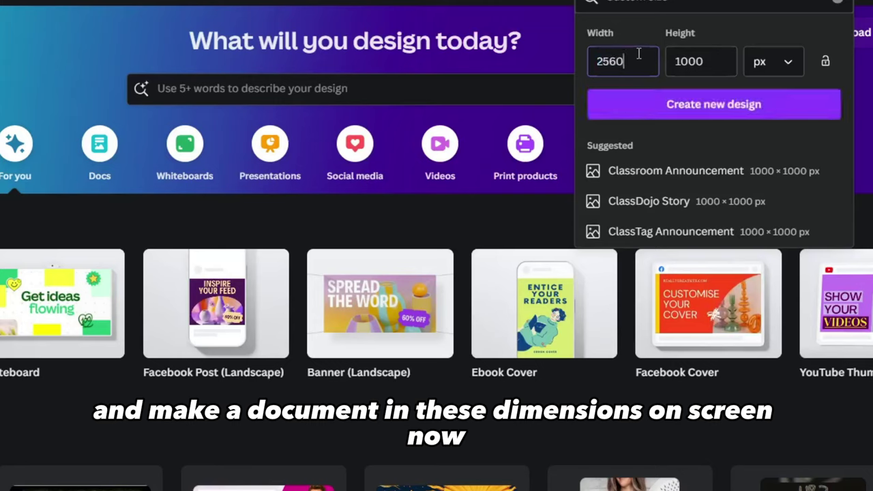
pyautogui.doubleClick(692, 60)
pyautogui.write('1400')
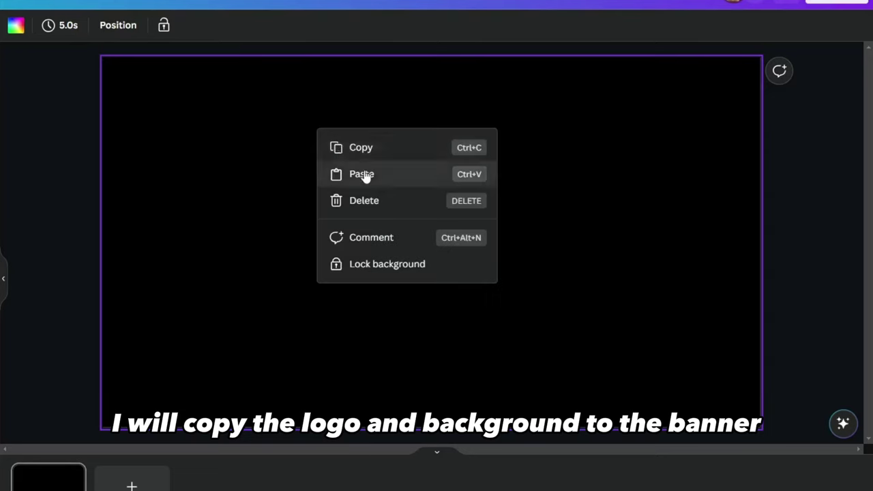
# Step: Paste the white P logo onto the banner and centre it
pyautogui.click(365, 175)
pyautogui.moveTo(313, 171); pyautogui.dragTo(422, 197)
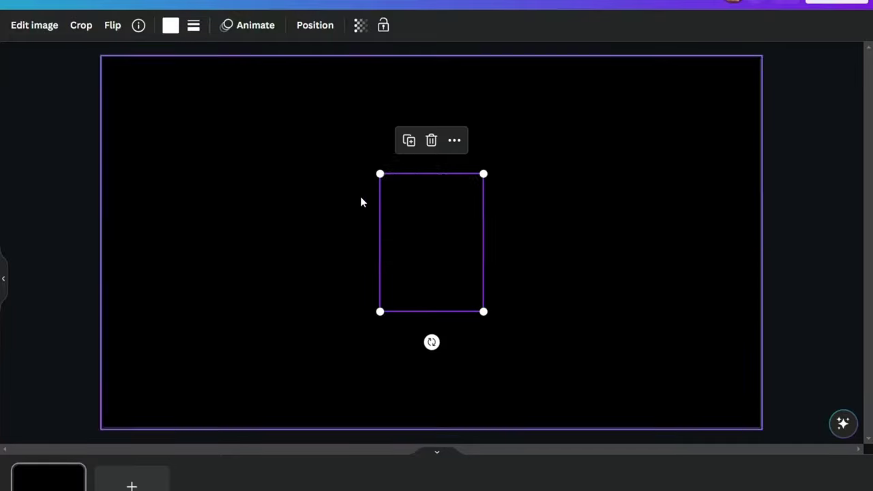
pyautogui.moveTo(444, 241); pyautogui.dragTo(403, 224)
pyautogui.press('Escape')
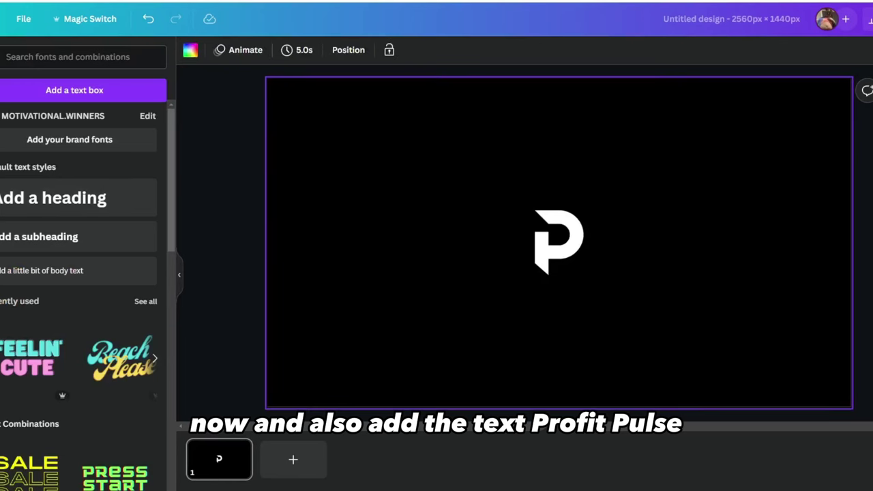
# Step: Add a PROFITPULSE heading beside the logo
pyautogui.click(53, 198)
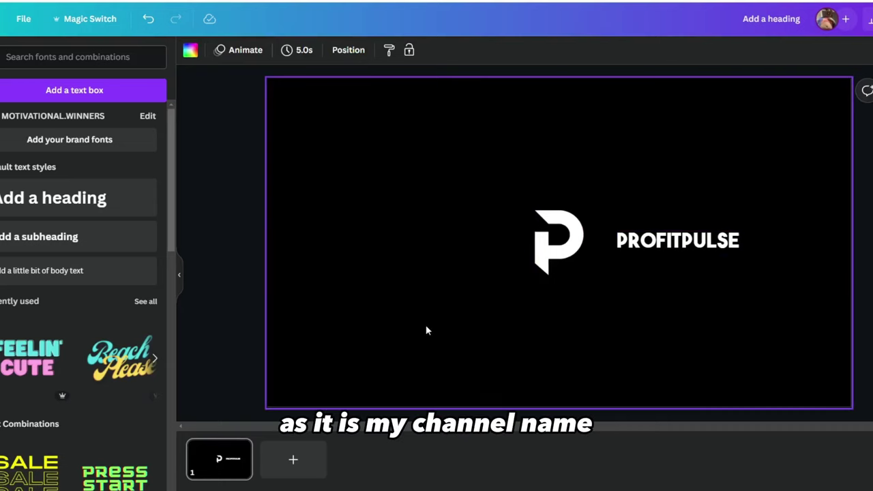
pyautogui.click(675, 240)
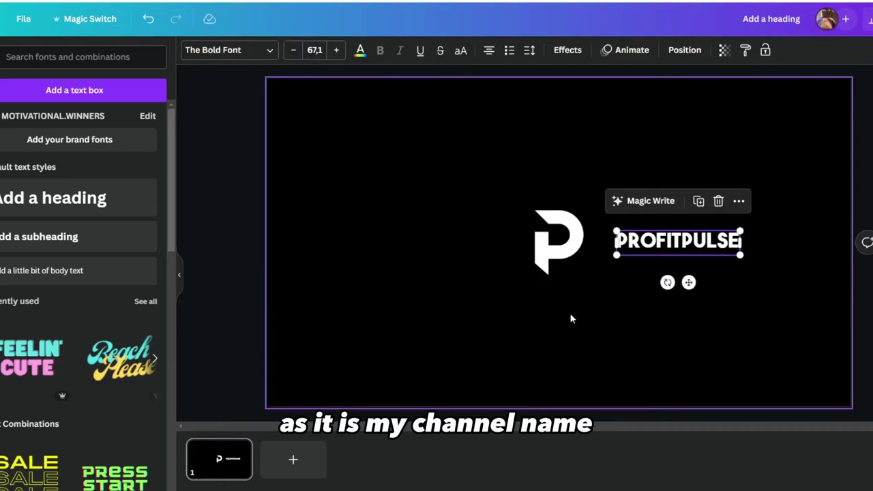
pyautogui.click(568, 314)
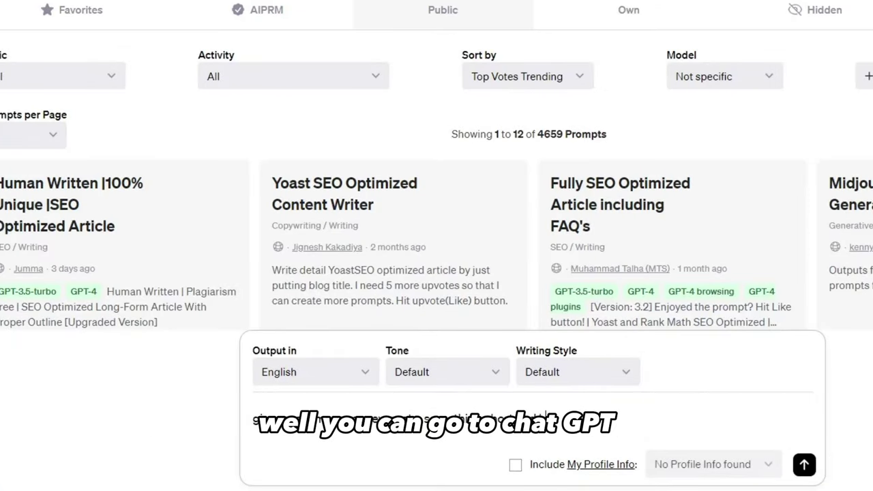
# Step: Ask ChatGPT for a hard-hitting money quote, then request a longer one and another one
pyautogui.write('hard hitt')
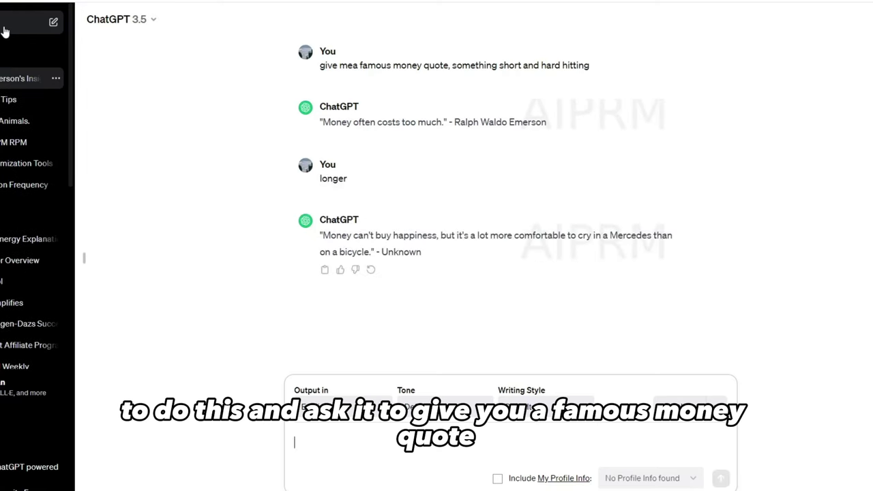
pyautogui.write('long')
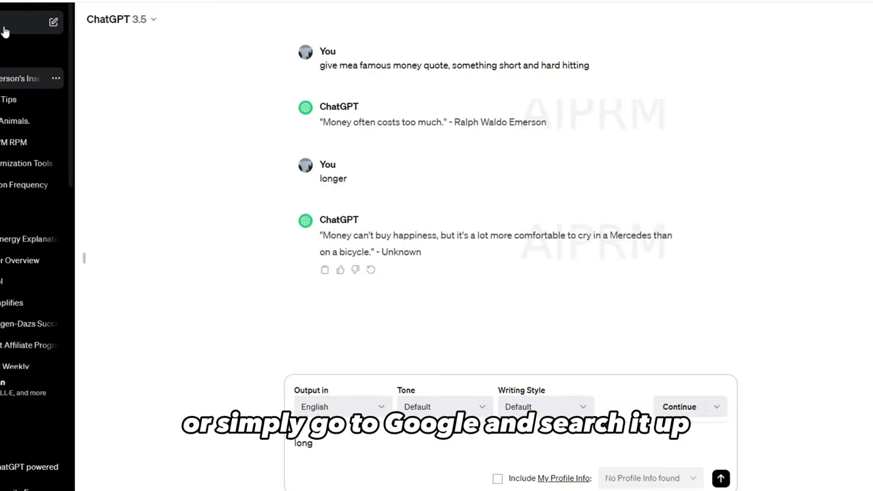
pyautogui.write('er')
pyautogui.press('Return')
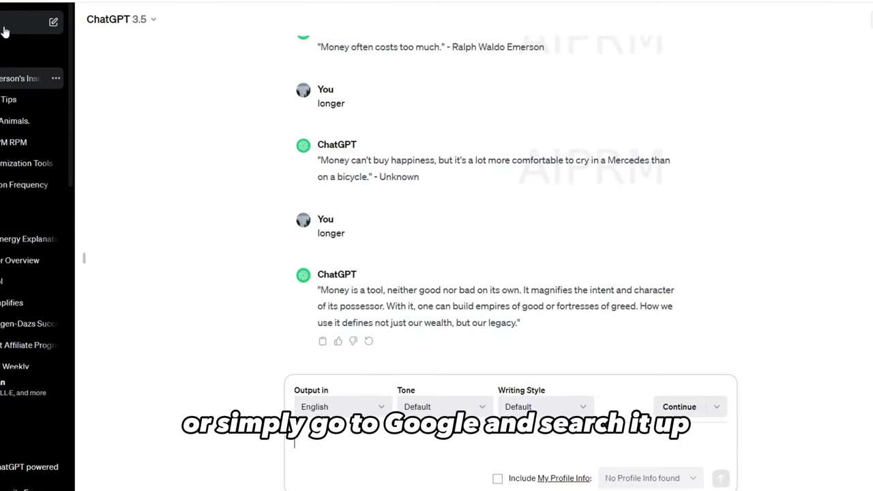
pyautogui.write('another one')
pyautogui.press('Return')
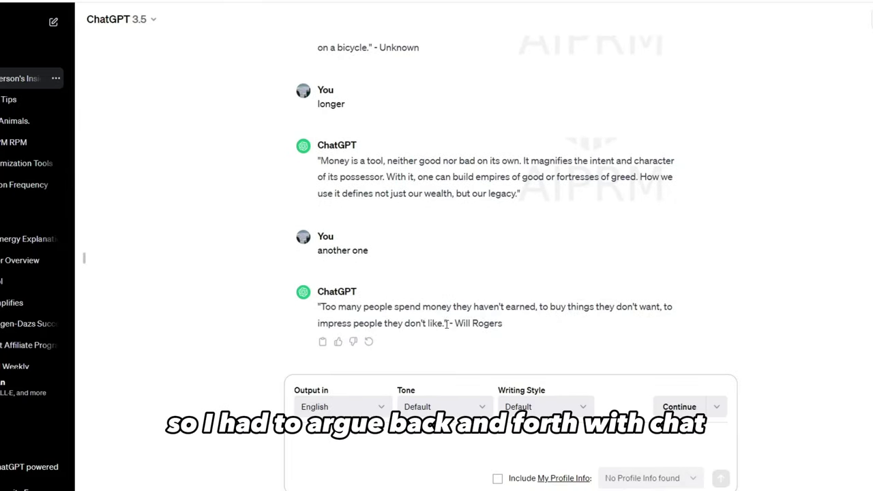
# Step: Copy the final quote about spending money people haven't earned
pyautogui.moveTo(446, 323); pyautogui.dragTo(319, 307)
pyautogui.rightClick(346, 318)
pyautogui.click(365, 323)
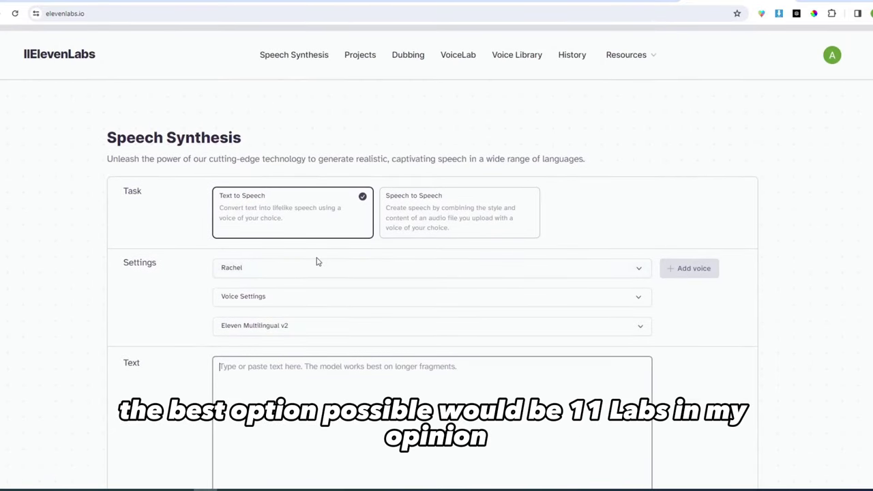
# Step: Switch the ElevenLabs text-to-speech voice to Adam
pyautogui.click(318, 267)
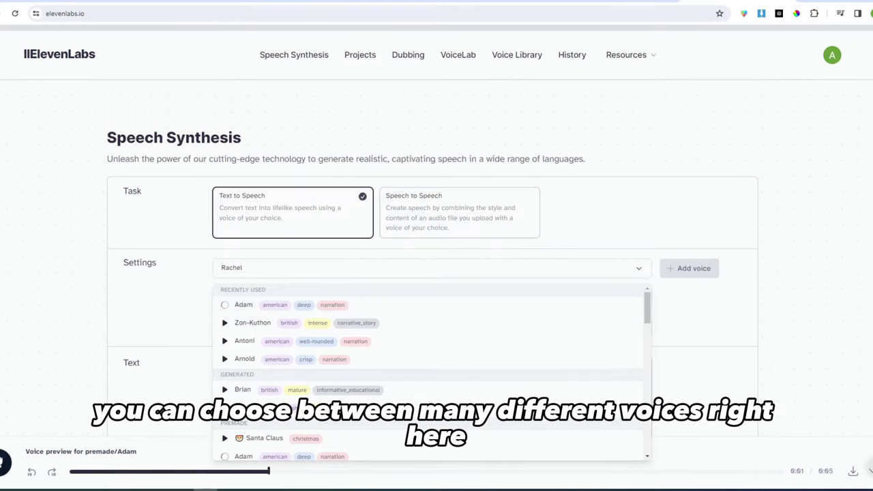
pyautogui.click(267, 273)
pyautogui.click(266, 269)
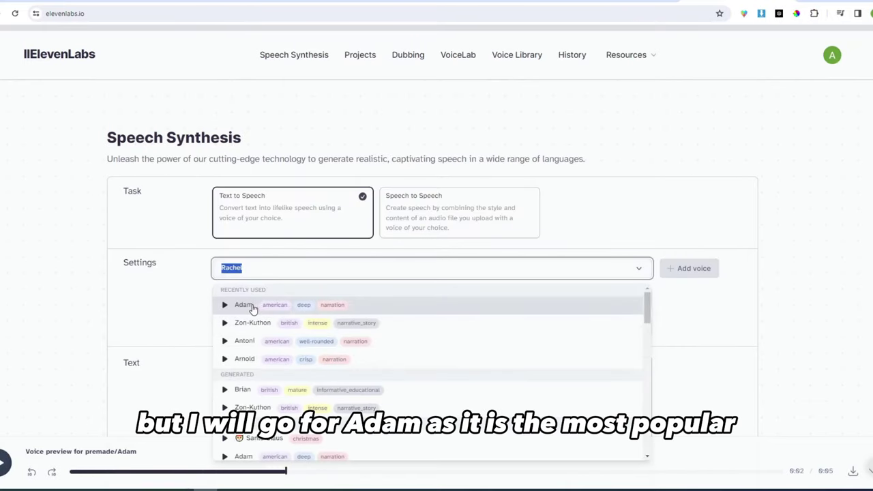
pyautogui.click(251, 307)
# Step: Paste the copied money quote into the script box, removing the leading blank line
pyautogui.scroll(-1, 205, 308)
pyautogui.scroll(-1, 191, 309)
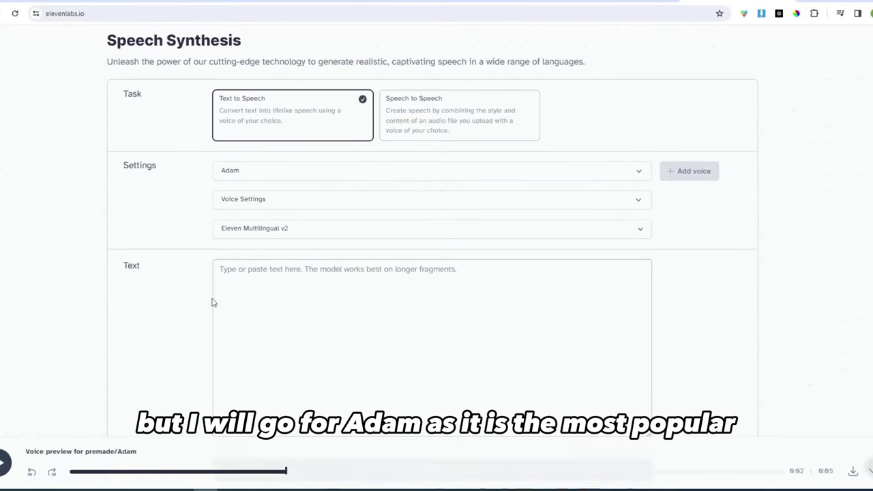
pyautogui.click(259, 280)
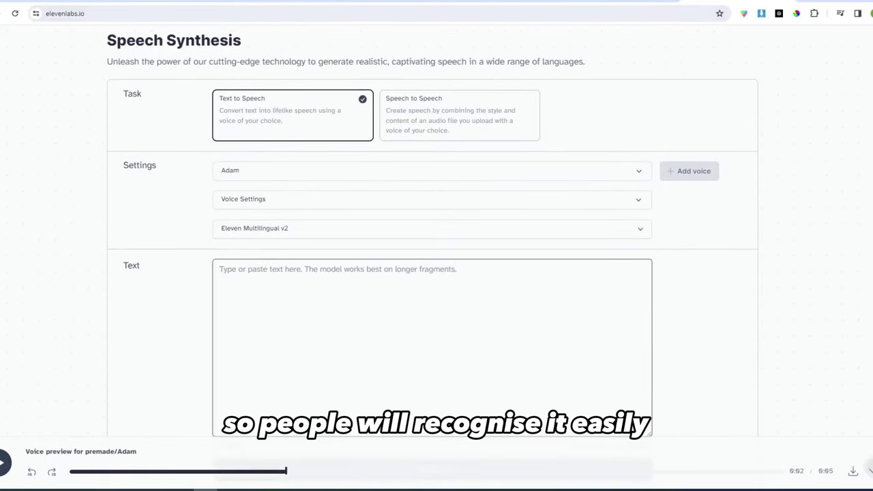
pyautogui.hotkey('ctrl', 'v')
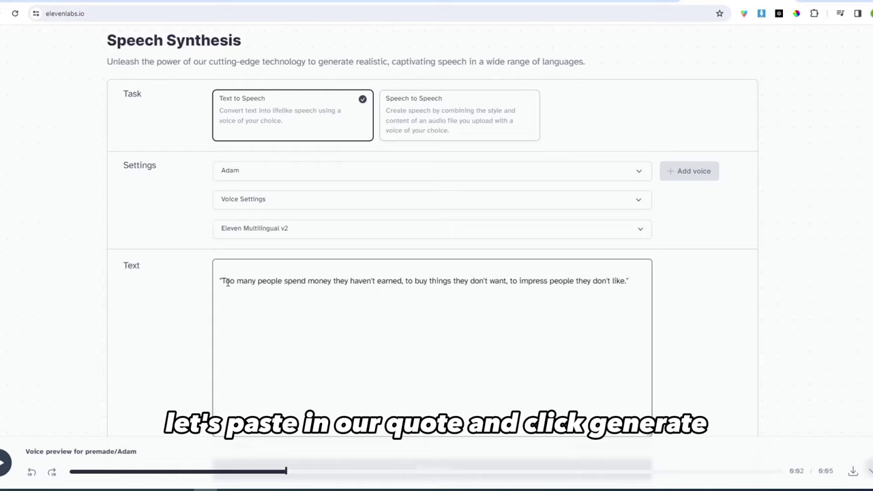
pyautogui.press('BackSpace')
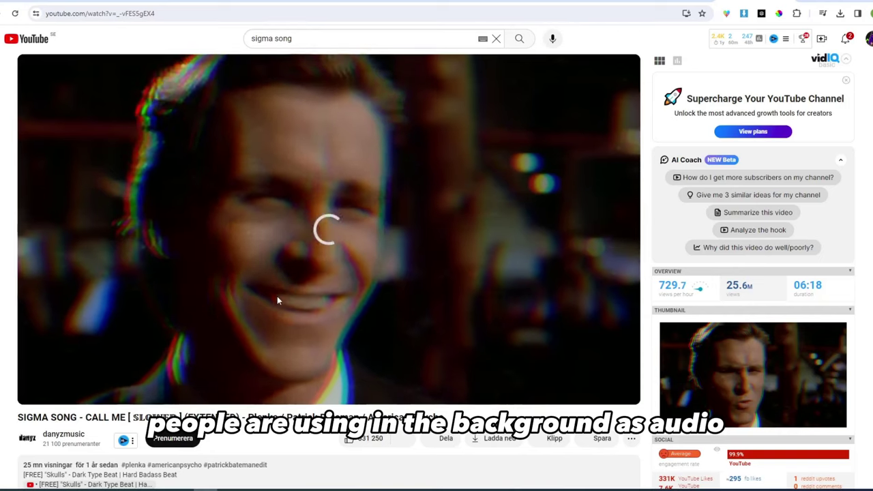
# Step: Play the 'SIGMA SONG - CALL ME' video on YouTube
pyautogui.click(208, 12)
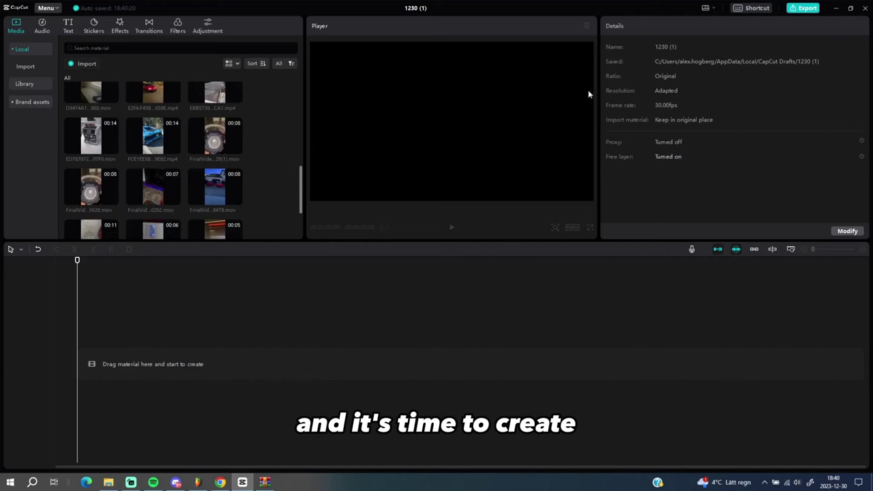
# Step: Set the project to 9:16 at 60 fps, save it, and add a car clip to the timeline
pyautogui.click(847, 231)
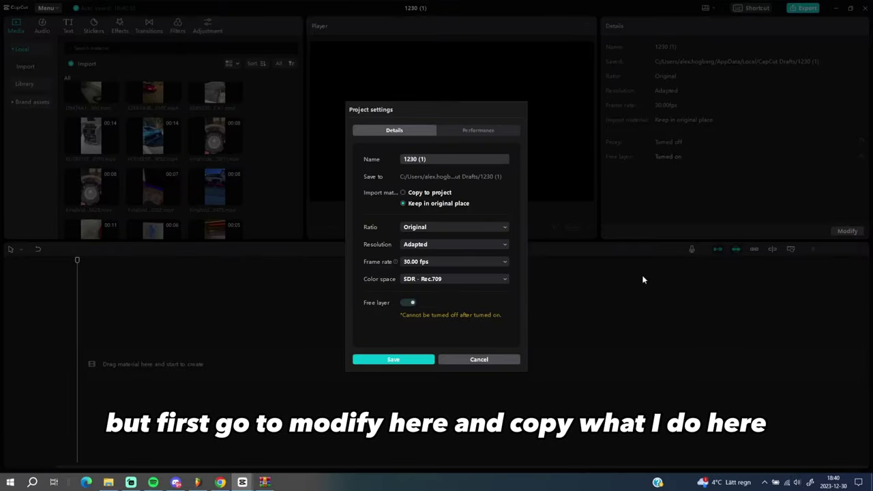
pyautogui.click(448, 263)
pyautogui.click(436, 335)
pyautogui.click(420, 229)
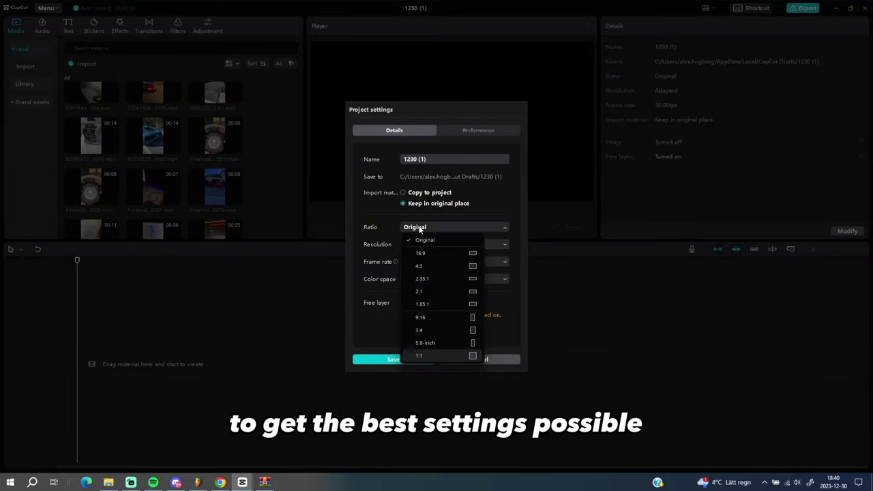
pyautogui.click(432, 313)
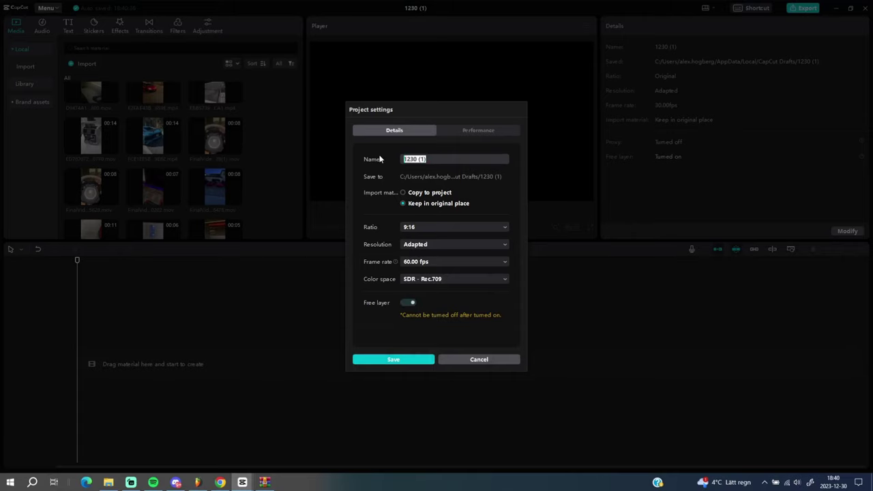
pyautogui.click(475, 130)
pyautogui.click(400, 205)
pyautogui.click(400, 359)
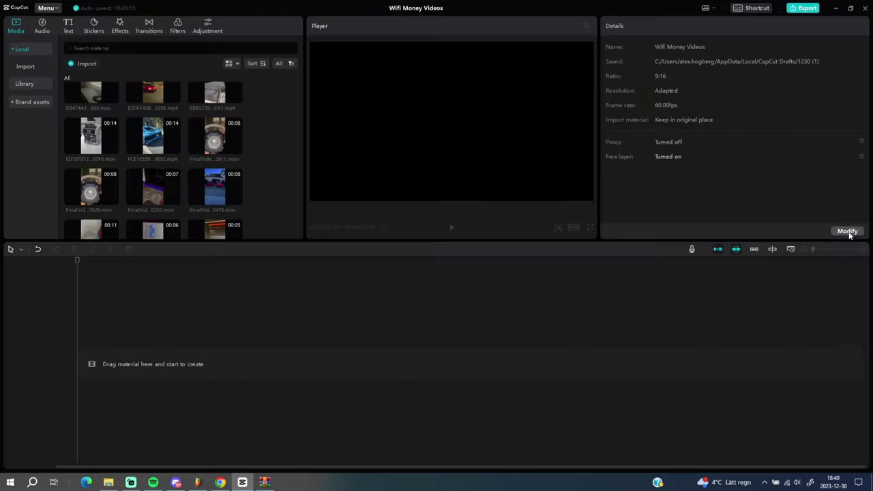
pyautogui.click(847, 231)
pyautogui.click(430, 227)
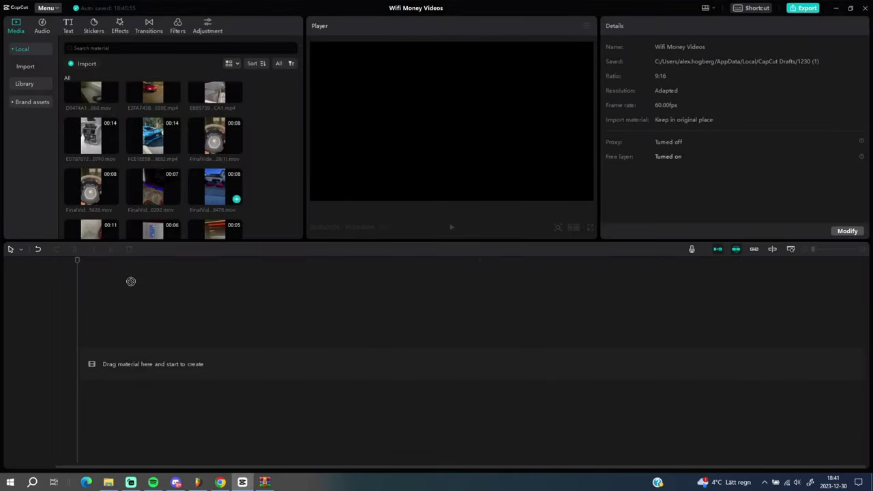
# Step: Place the ElevenLabs voiceover under the opening car clip and preview the timeline
pyautogui.click(236, 199)
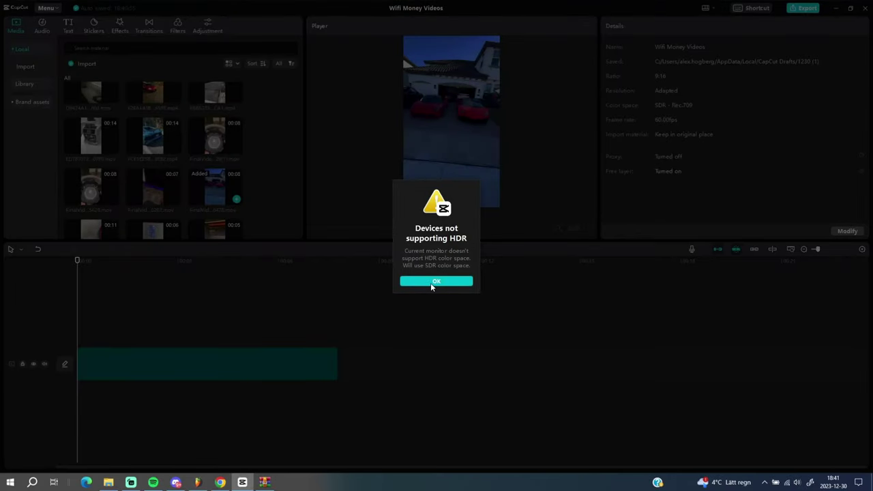
pyautogui.click(436, 281)
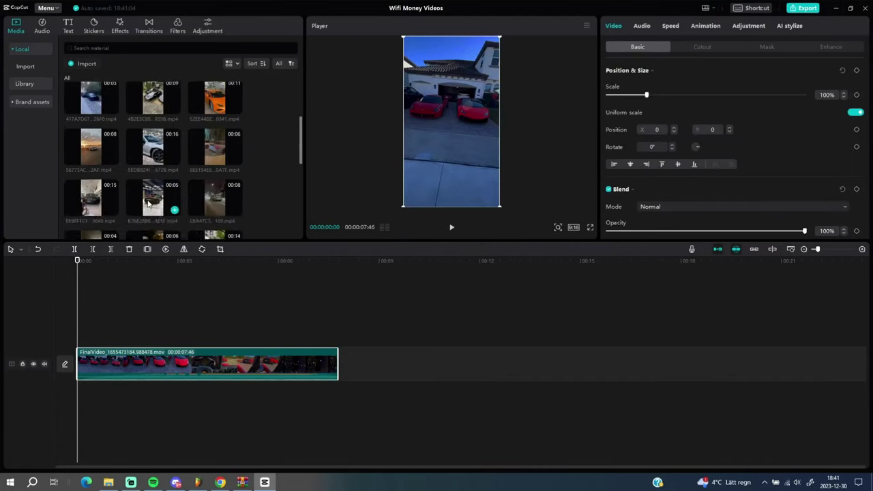
pyautogui.moveTo(91, 106); pyautogui.dragTo(76, 402)
pyautogui.click(99, 376)
pyautogui.click(641, 26)
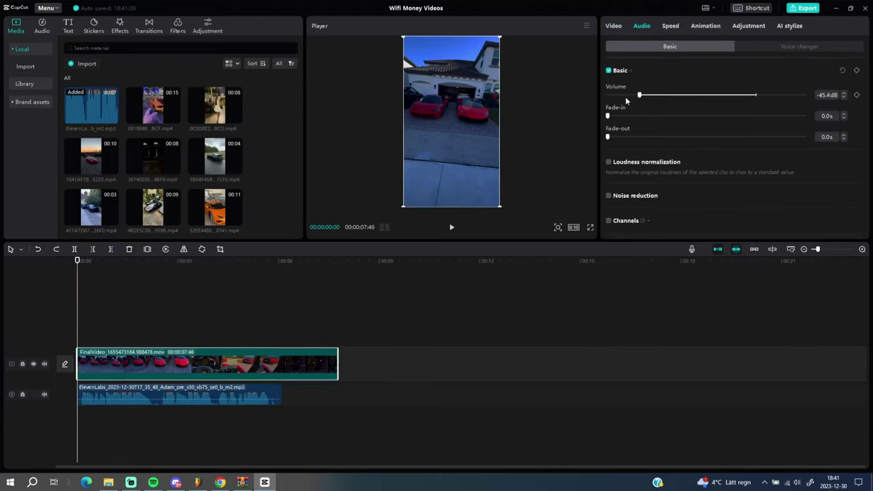
pyautogui.press('space')
pyautogui.click(80, 262)
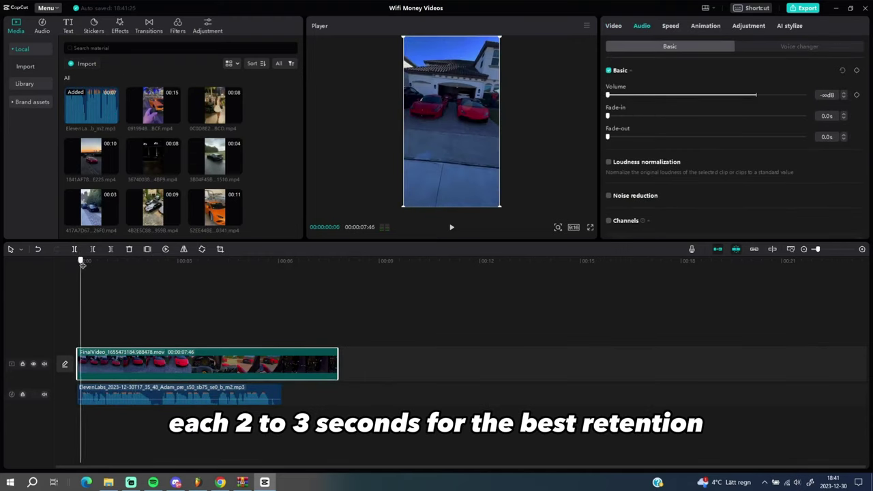
# Step: Trim the opening car clip to about two seconds and remove the leftover clip
pyautogui.keyDown('ctrl'); pyautogui.scroll(3, 85, 400); pyautogui.keyUp('ctrl')
pyautogui.click(86, 400)
pyautogui.keyDown('ctrl'); pyautogui.scroll(2, 85, 400); pyautogui.keyUp('ctrl')
pyautogui.click(86, 361)
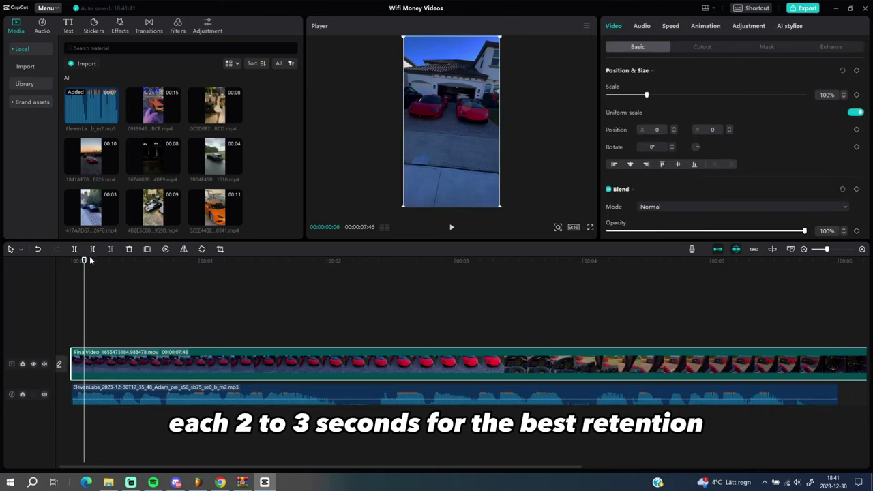
pyautogui.moveTo(84, 261); pyautogui.dragTo(351, 260)
pyautogui.hotkey('ctrl', 'b')
pyautogui.keyDown('ctrl'); pyautogui.scroll(-2, 305, 353); pyautogui.keyUp('ctrl')
pyautogui.press('Delete')
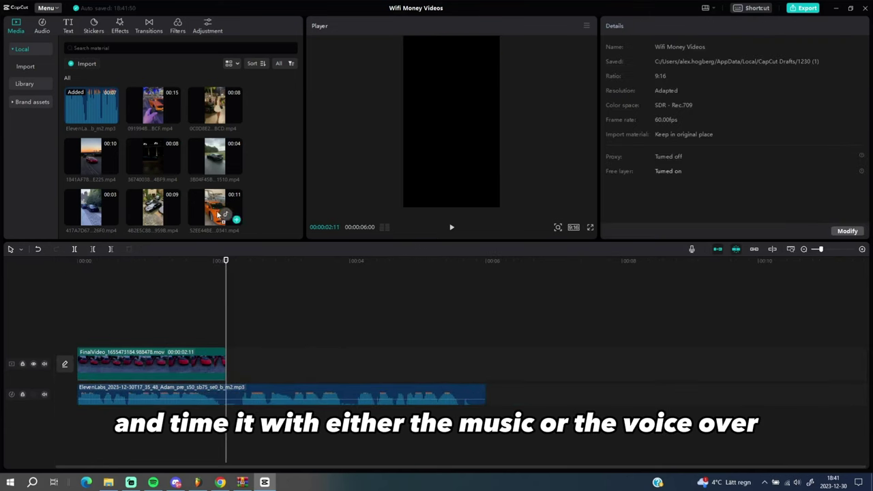
pyautogui.click(233, 219)
pyautogui.keyDown('ctrl'); pyautogui.scroll(2, 204, 262); pyautogui.keyUp('ctrl')
# Step: Append the orange car, dark sports car and key fob clips, trimming each short
pyautogui.click(205, 261)
pyautogui.press('space')
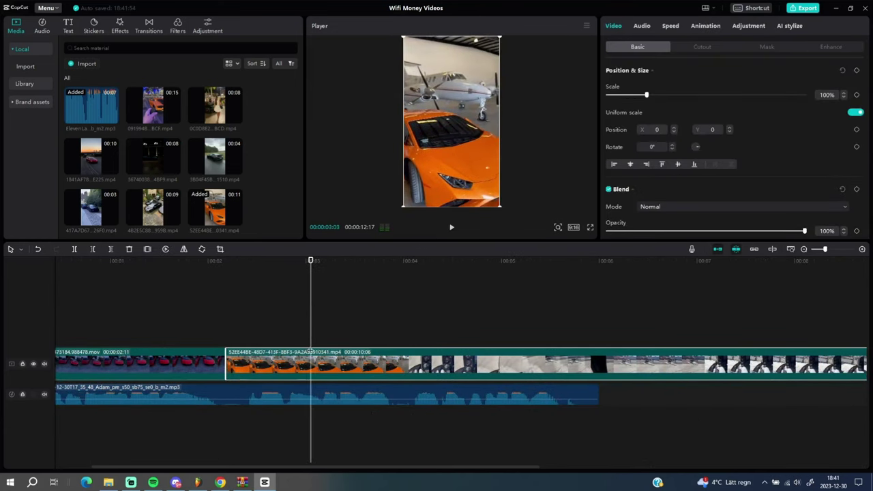
pyautogui.press('w')
pyautogui.moveTo(215, 156); pyautogui.dragTo(343, 373)
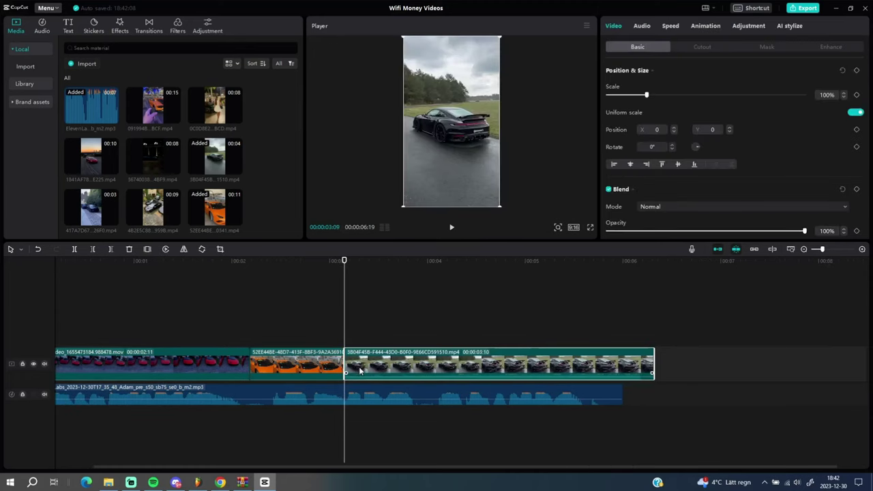
pyautogui.moveTo(343, 262); pyautogui.dragTo(430, 262)
pyautogui.press('w')
pyautogui.click(175, 118)
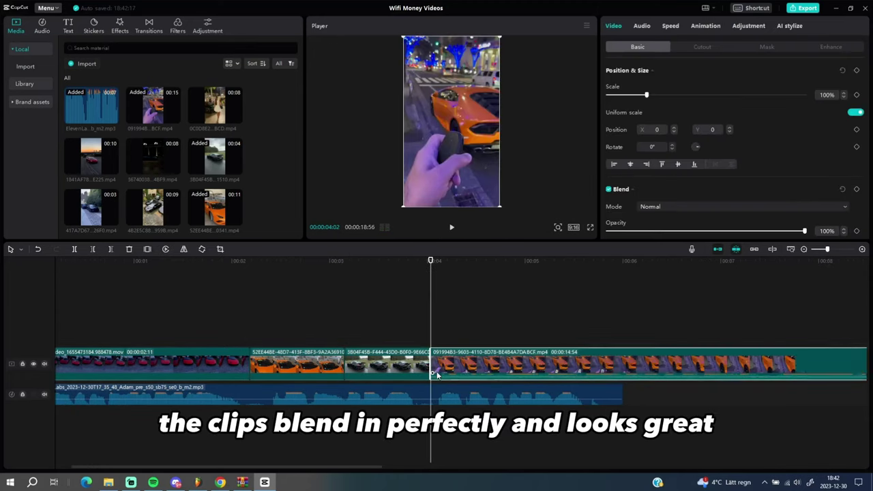
pyautogui.press('space')
pyautogui.press('w')
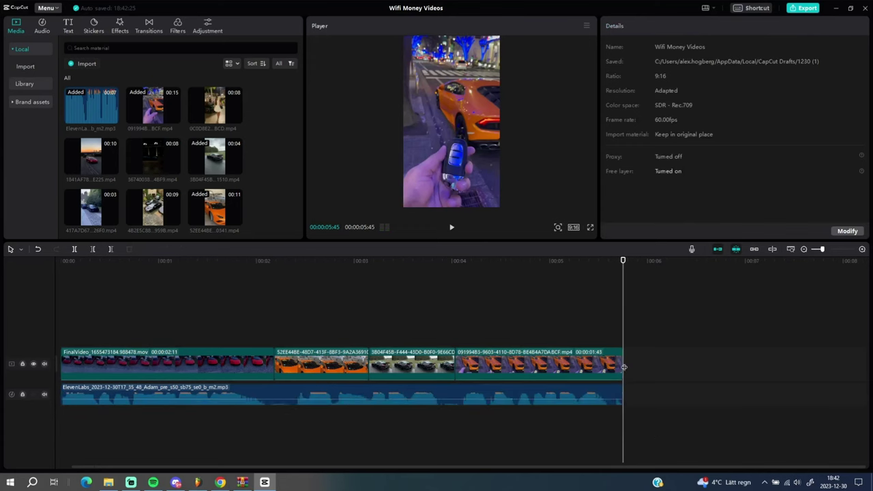
# Step: Append two more car clips including the red car, trim both, and add the sigma song track
pyautogui.click(620, 358)
pyautogui.scroll(-3, 151, 128)
pyautogui.click(235, 157)
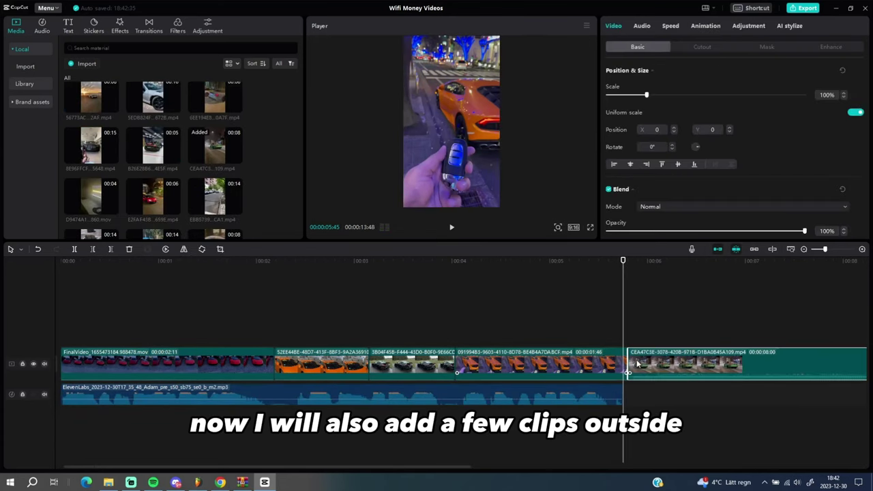
pyautogui.scroll(-2, 398, 264)
pyautogui.moveTo(398, 263); pyautogui.dragTo(444, 262)
pyautogui.press('w')
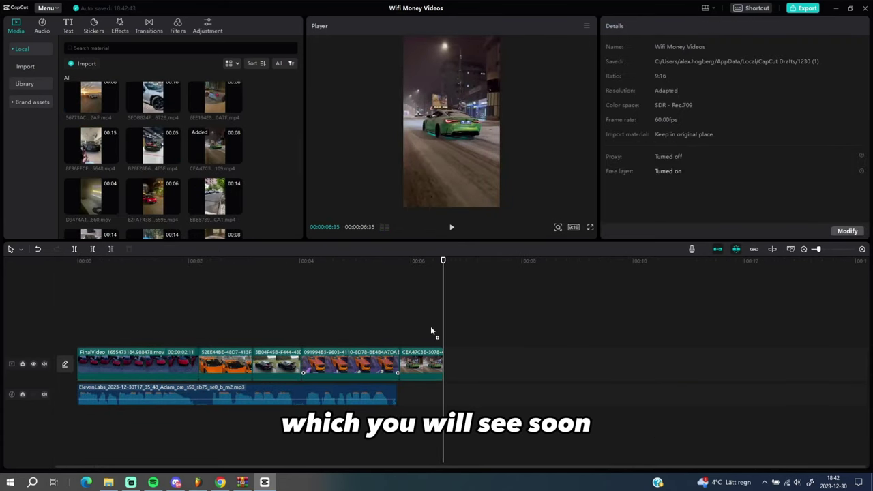
pyautogui.click(174, 208)
pyautogui.click(495, 270)
pyautogui.press('w')
pyautogui.scroll(-3, 154, 157)
pyautogui.moveTo(153, 208); pyautogui.dragTo(119, 409)
# Step: Align the sigma song with the video's start and lower its volume to about -16 dB
pyautogui.scroll(-5, 409, 307)
pyautogui.click(409, 307)
pyautogui.click(130, 306)
pyautogui.scroll(3, 178, 325)
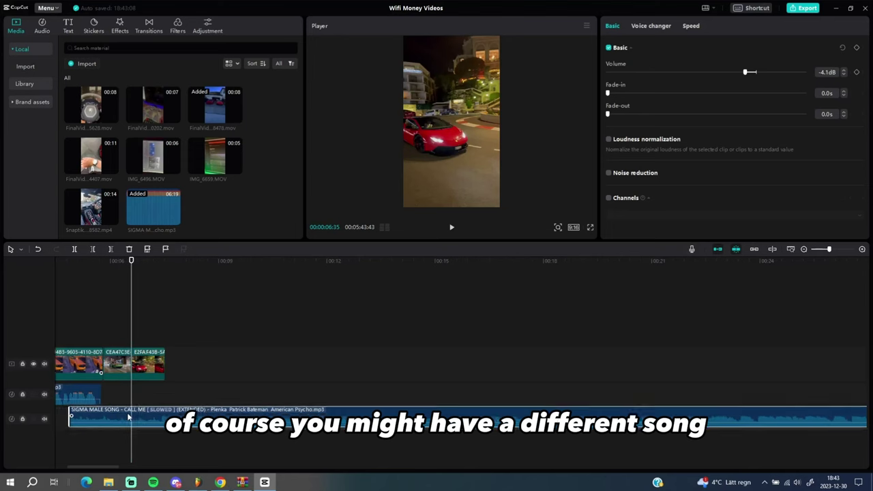
pyautogui.press('Home')
pyautogui.moveTo(259, 417); pyautogui.dragTo(78, 417)
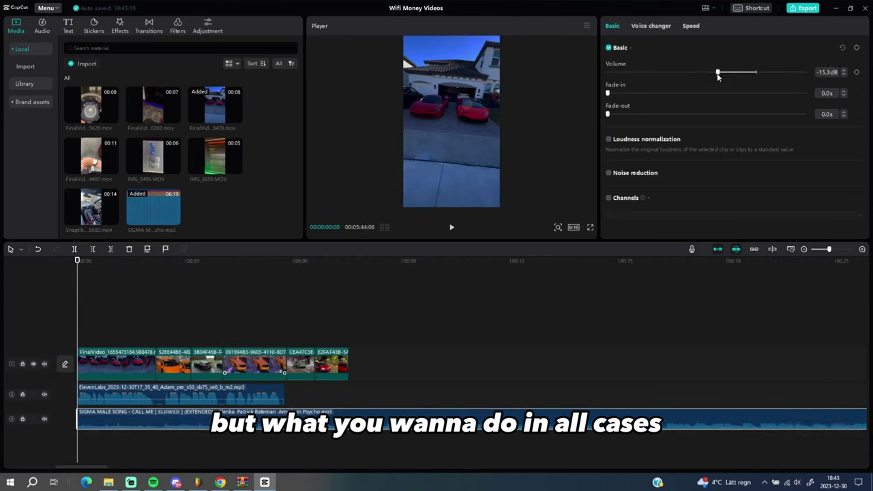
pyautogui.moveTo(717, 76); pyautogui.dragTo(715, 77)
pyautogui.press('space')
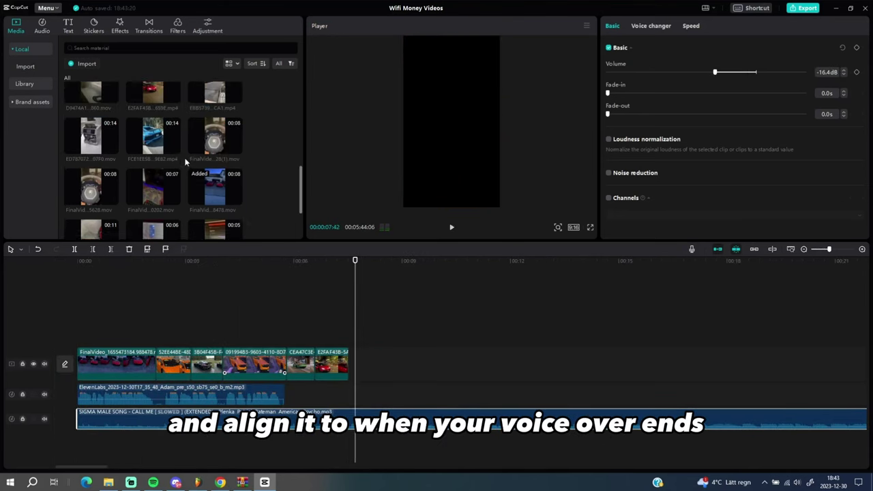
# Step: Add the white sports car clip at the end and cut it with the song at 12 seconds
pyautogui.scroll(-1, 184, 160)
pyautogui.moveTo(152, 187); pyautogui.dragTo(371, 363)
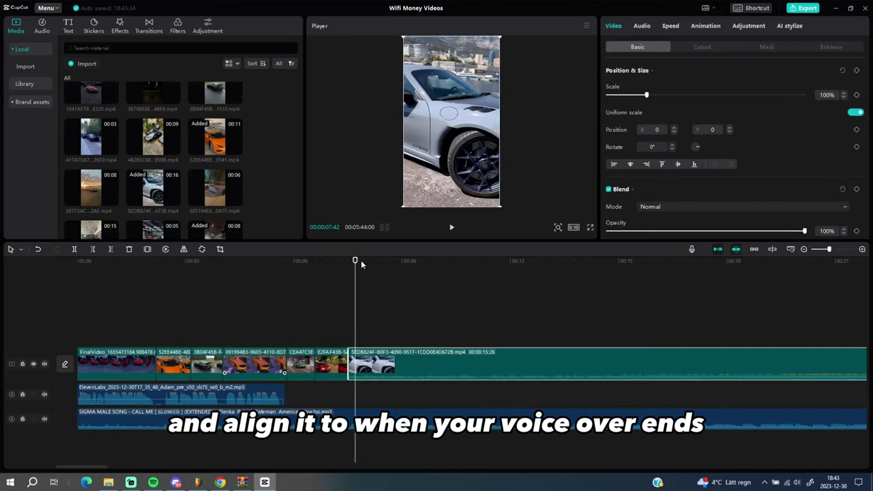
pyautogui.press('space')
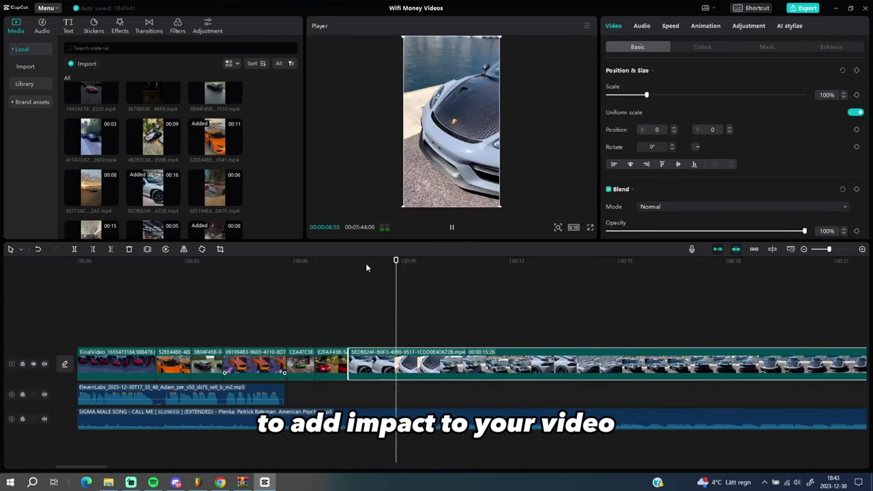
pyautogui.click(512, 271)
# Step: Delete everything after the cut and preview the frame about 1.3 seconds in
pyautogui.press('w')
pyautogui.click(83, 279)
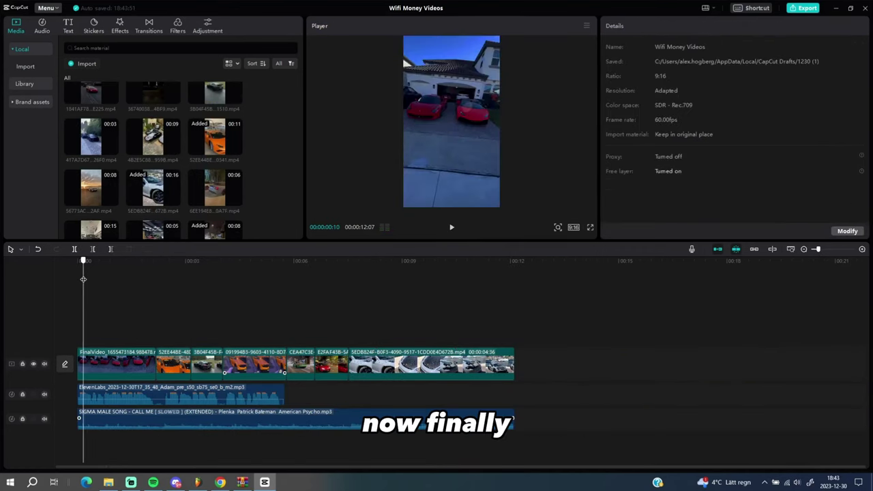
pyautogui.moveTo(83, 278); pyautogui.dragTo(131, 237)
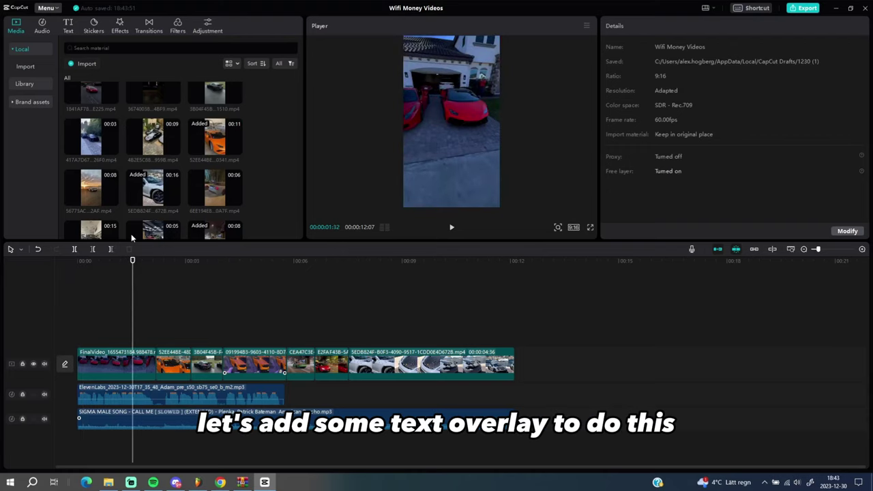
# Step: Generate English auto captions from the voiceover and raise them toward the frame's middle
pyautogui.click(69, 28)
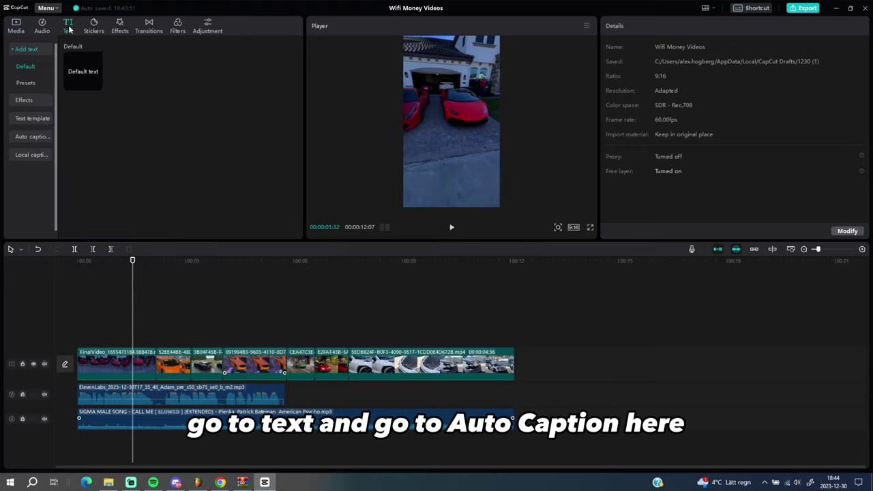
pyautogui.click(31, 136)
pyautogui.click(171, 182)
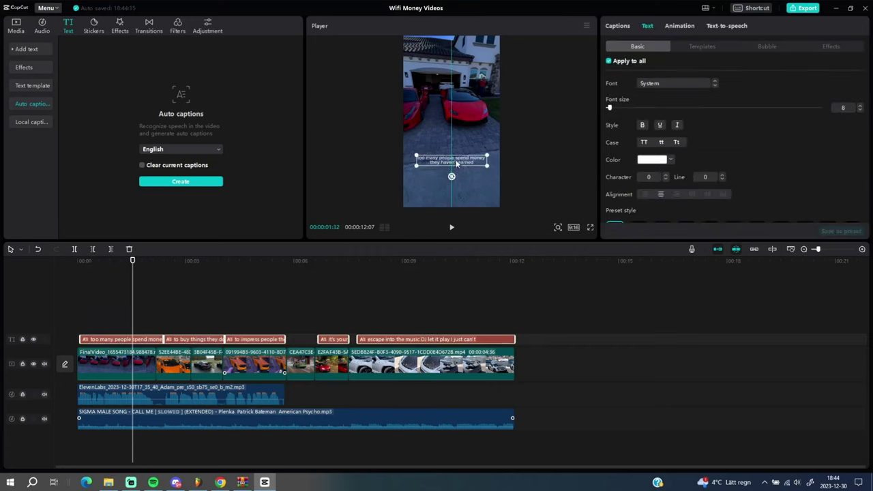
pyautogui.moveTo(457, 164); pyautogui.dragTo(456, 124)
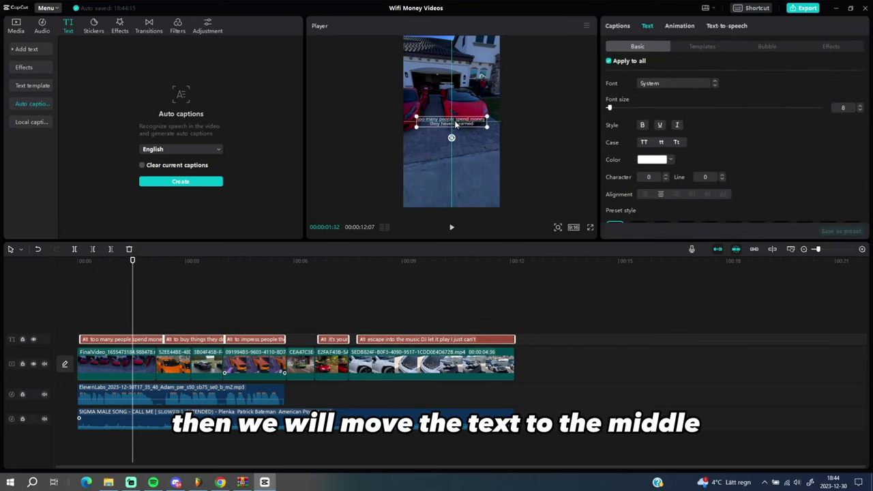
# Step: Switch the caption font to ZY Starry, after trying RESOLVE
pyautogui.click(659, 84)
pyautogui.click(670, 164)
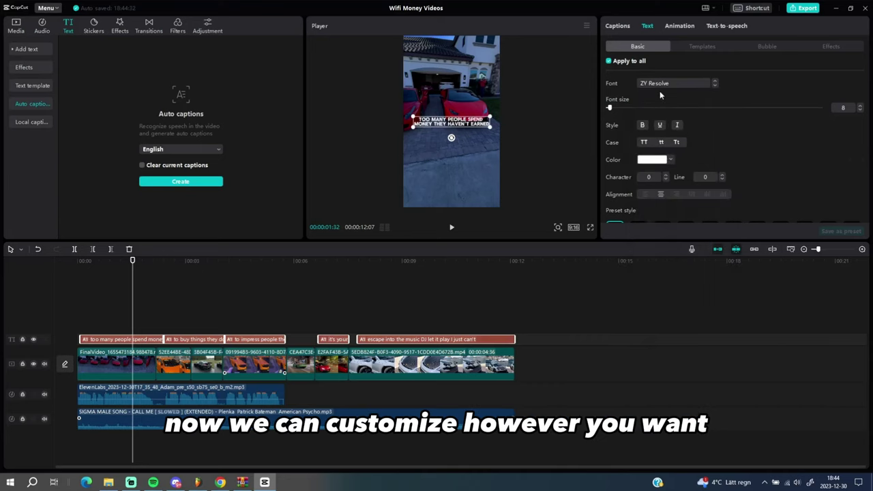
pyautogui.click(672, 83)
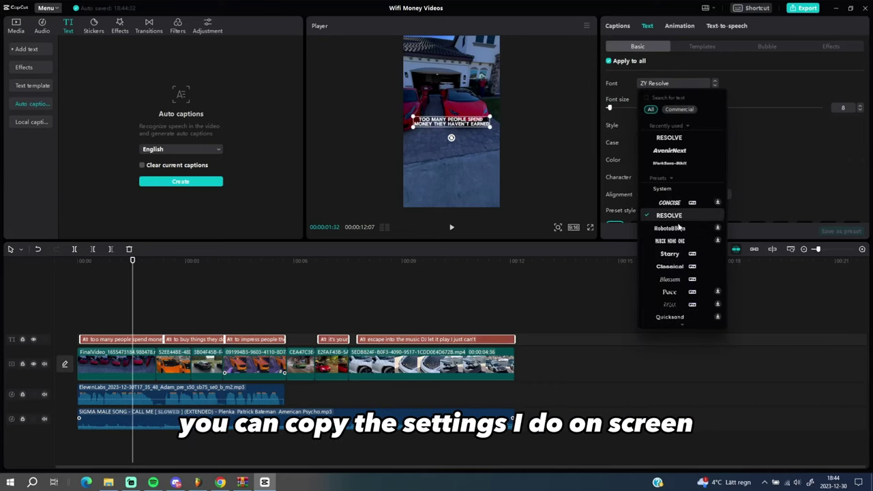
pyautogui.click(677, 253)
# Step: Apply the purple word-highlight caption animation preset to the captions
pyautogui.scroll(-2, 643, 178)
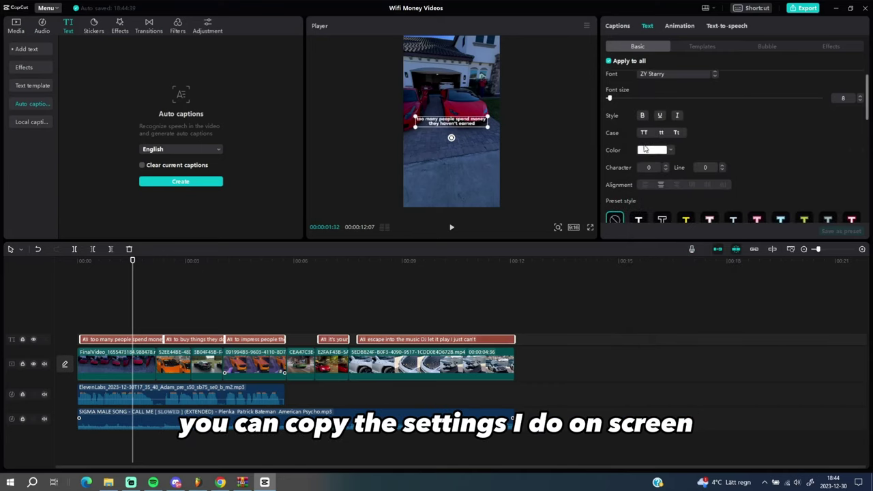
pyautogui.click(677, 28)
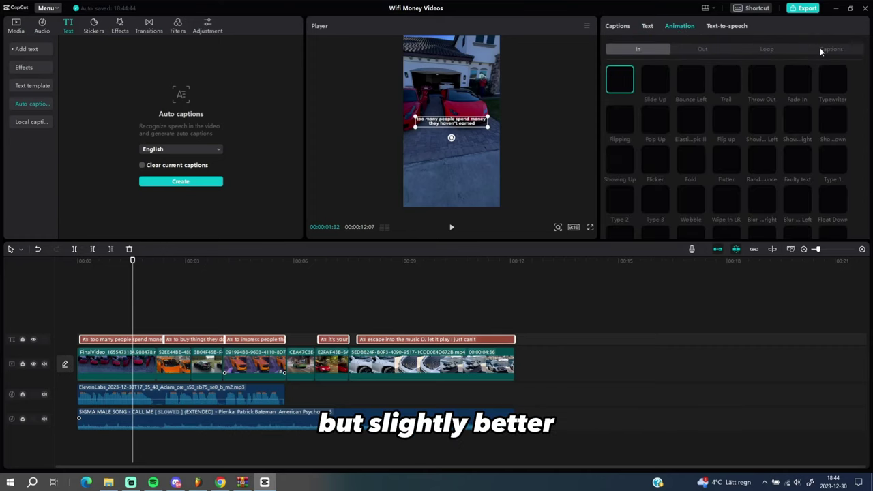
pyautogui.click(825, 50)
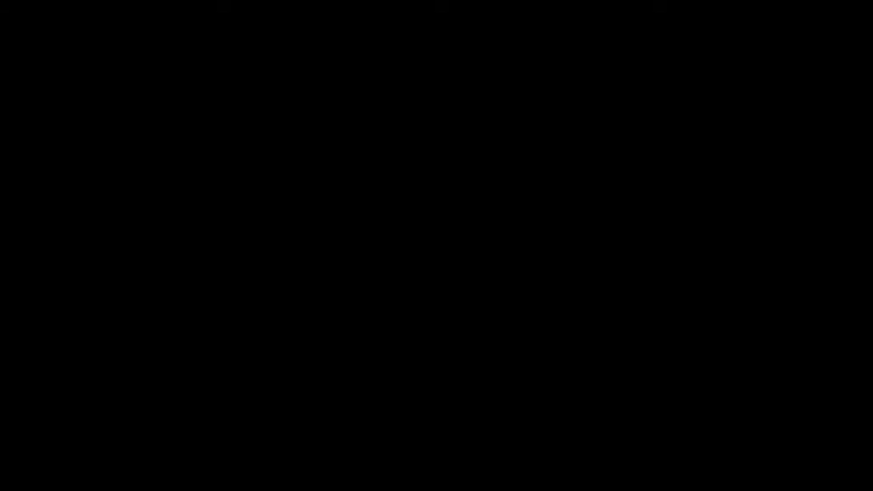
pyautogui.click(657, 82)
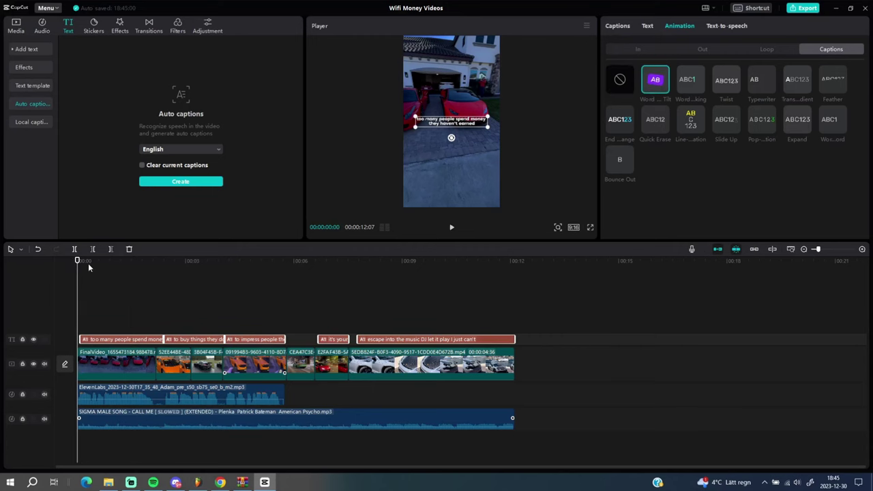